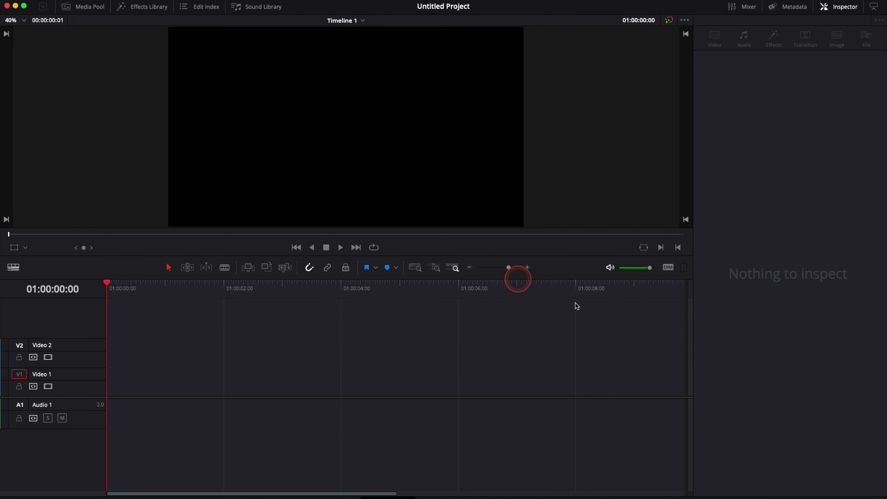
# Drag a Text+ title from the Effects Library onto the start of Video 1 and scrub it
pyautogui.click(394, 401)
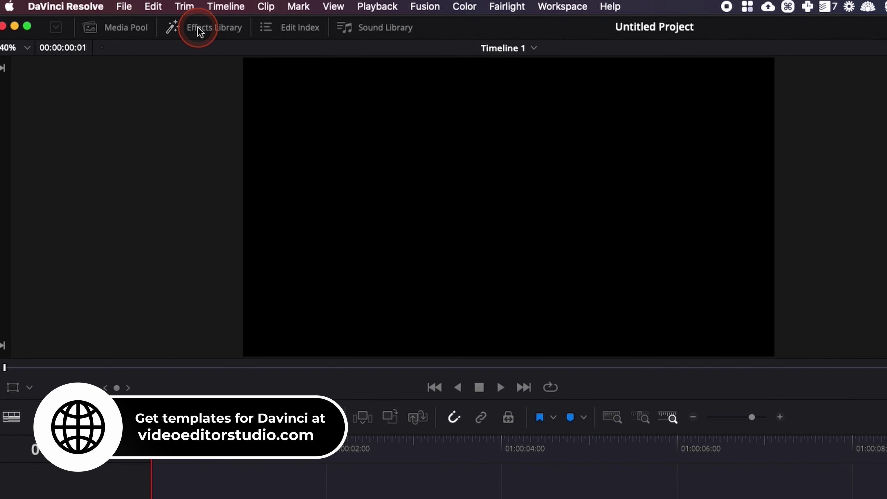
pyautogui.click(139, 9)
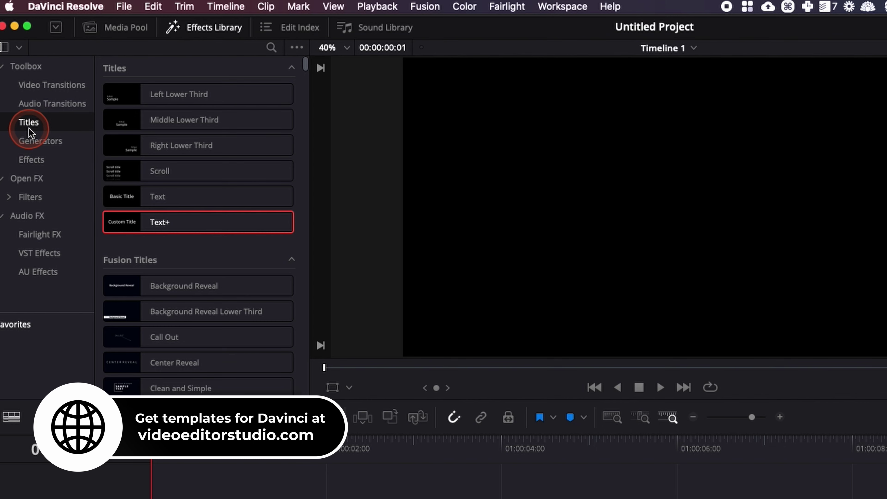
pyautogui.moveTo(155, 224)
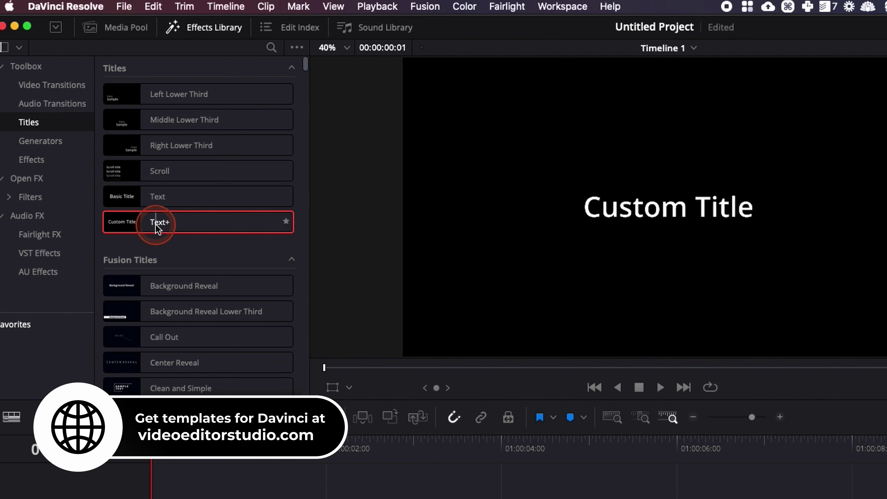
pyautogui.moveTo(161, 223); pyautogui.dragTo(170, 498)
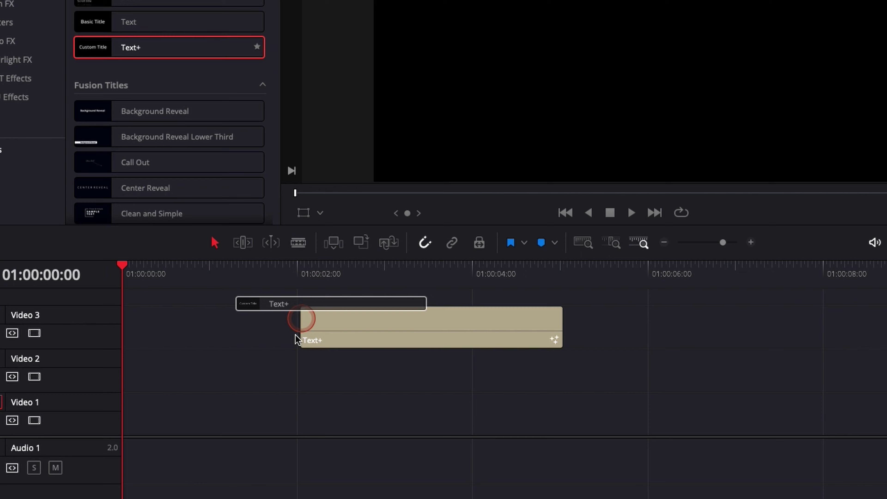
pyautogui.moveTo(137, 390)
pyautogui.mouseDown()
pyautogui.moveTo(115, 398)
pyautogui.moveTo(123, 396)
pyautogui.mouseUp()
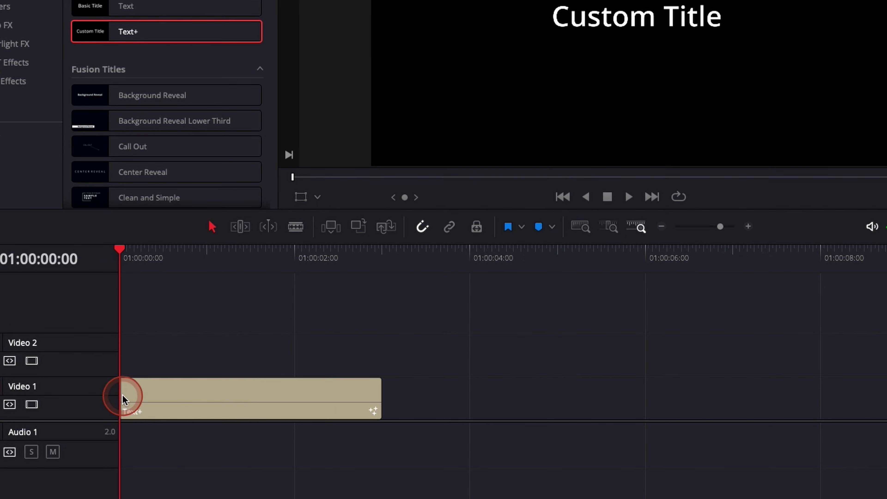
pyautogui.moveTo(227, 250); pyautogui.dragTo(192, 287)
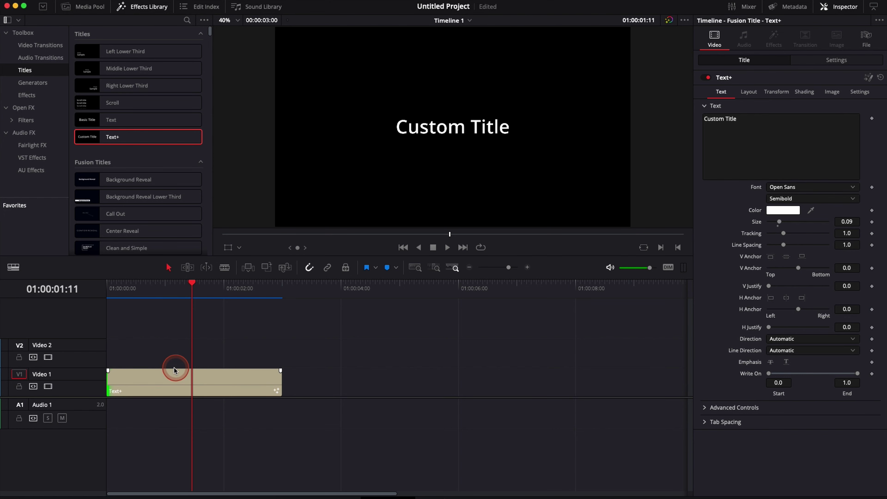
pyautogui.moveTo(115, 377)
pyautogui.moveTo(108, 371); pyautogui.dragTo(151, 371)
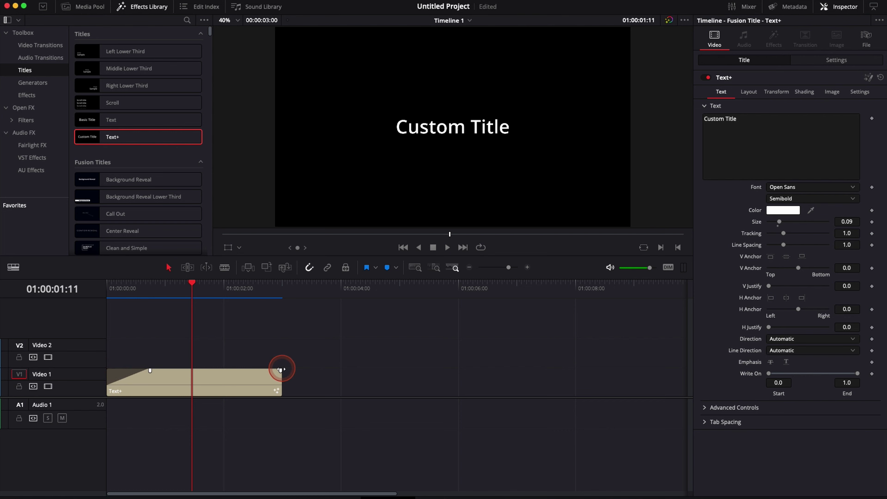
pyautogui.moveTo(280, 371); pyautogui.dragTo(230, 371)
pyautogui.moveTo(119, 293); pyautogui.dragTo(107, 294)
pyautogui.press('space')
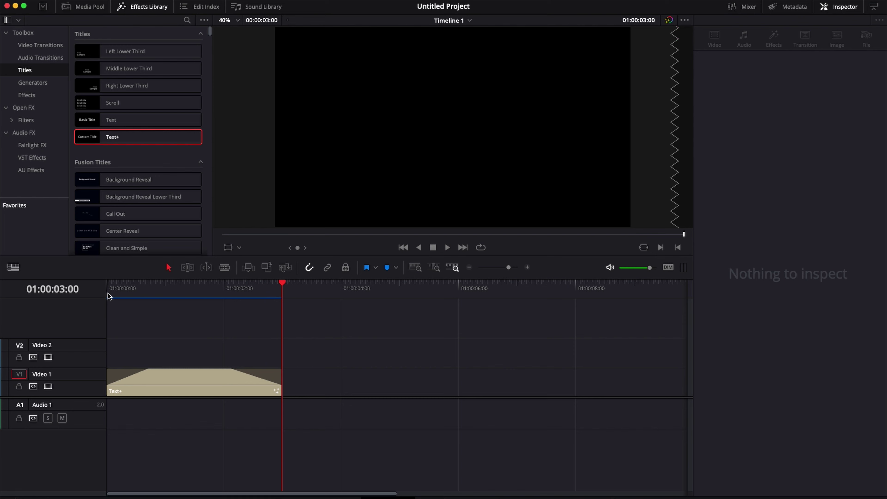
pyautogui.click(179, 285)
pyautogui.click(196, 436)
pyautogui.click(159, 370)
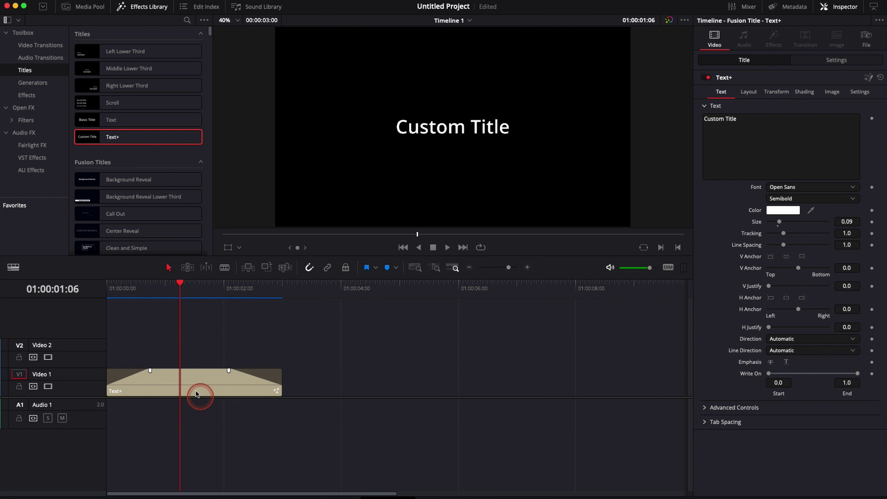
pyautogui.moveTo(151, 371); pyautogui.dragTo(106, 371)
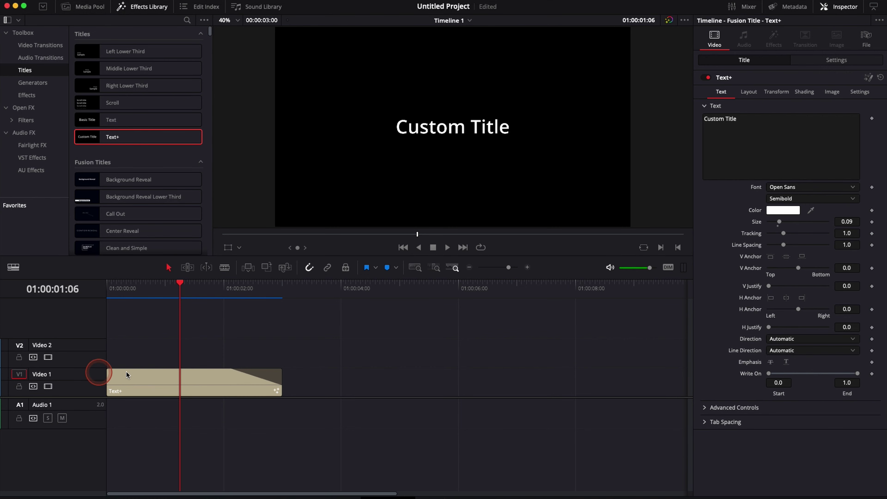
pyautogui.moveTo(229, 371); pyautogui.dragTo(281, 371)
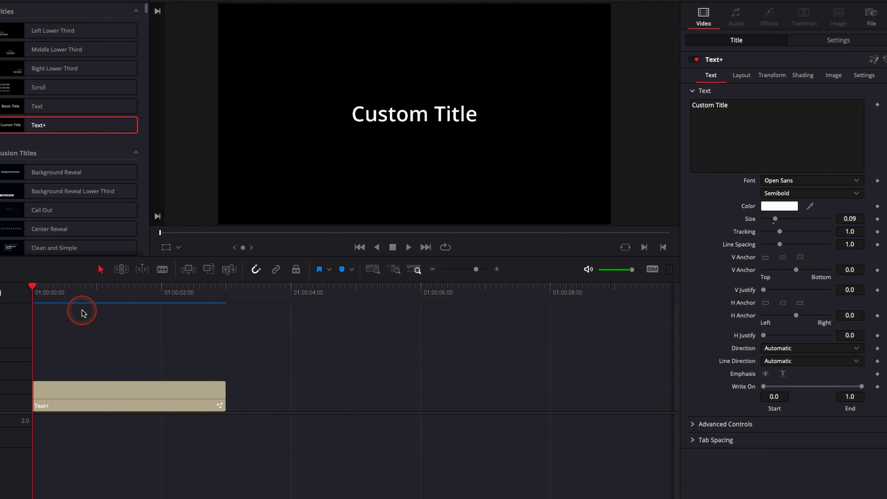
pyautogui.click(46, 291)
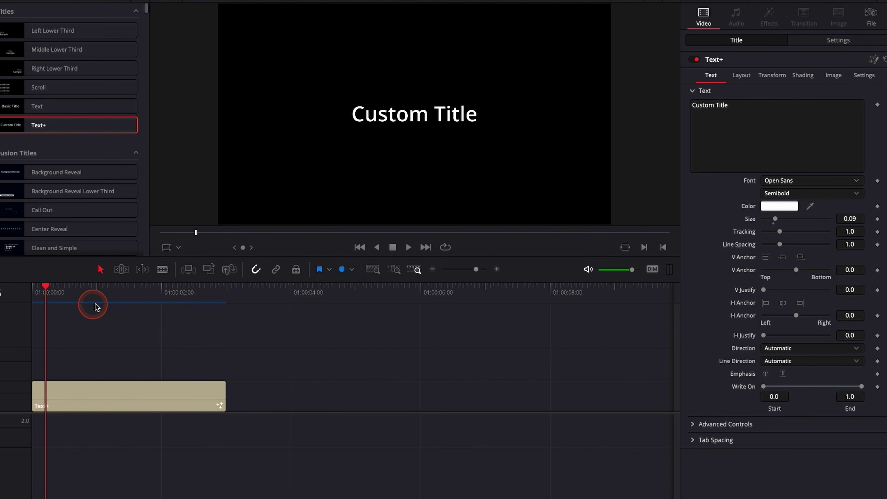
pyautogui.click(111, 295)
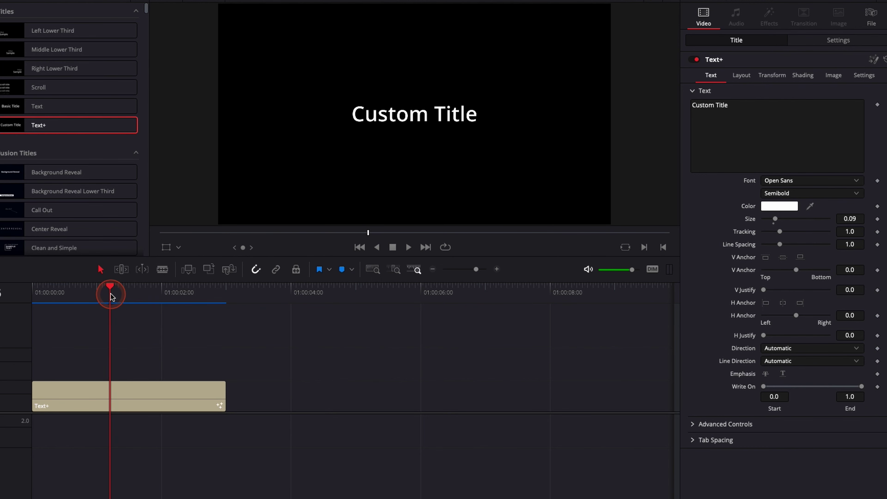
pyautogui.moveTo(72, 293); pyautogui.dragTo(95, 300)
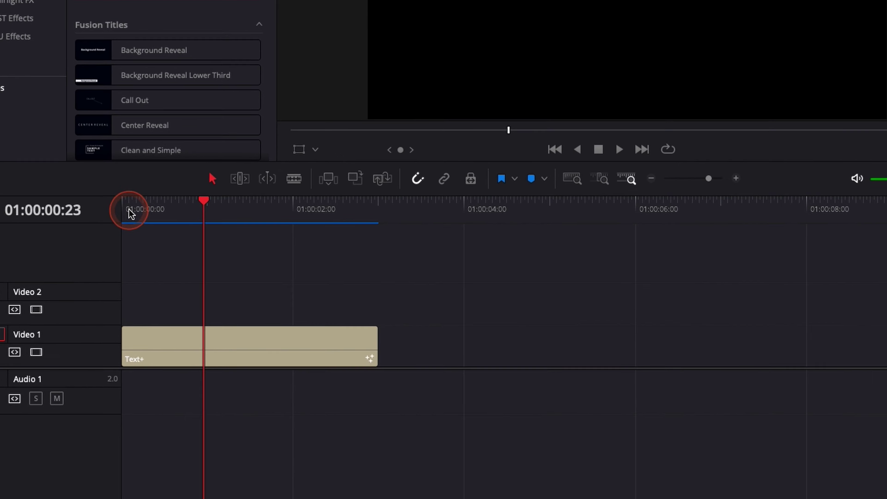
# Keyframe Size 0.09 at the clip start, then move the playhead about one second in
pyautogui.click(34, 292)
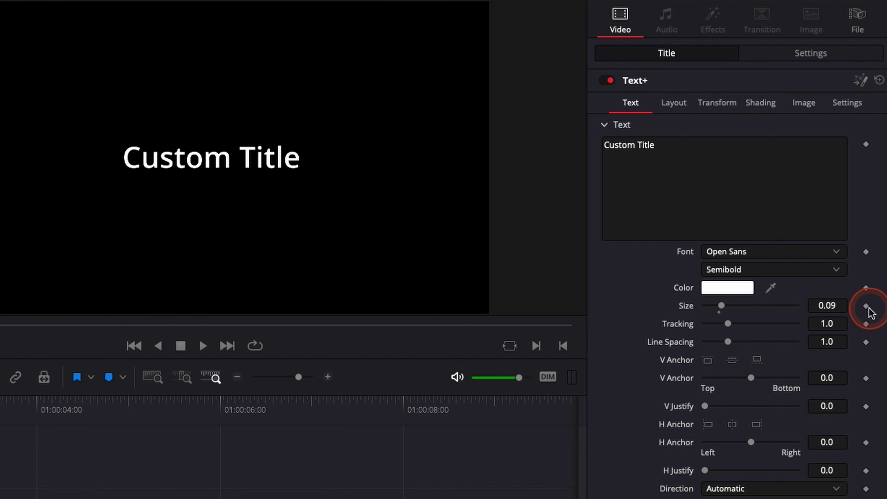
pyautogui.click(866, 307)
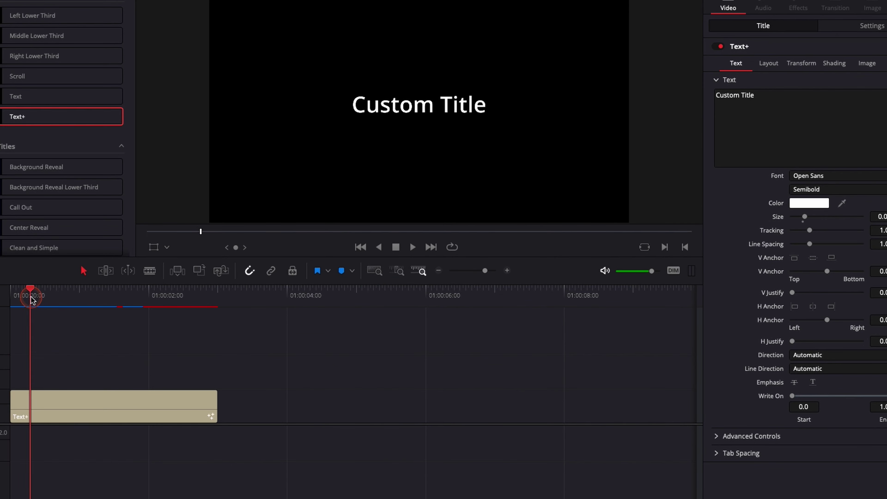
pyautogui.moveTo(31, 297)
pyautogui.mouseDown()
pyautogui.moveTo(125, 308)
pyautogui.moveTo(45, 311)
pyautogui.moveTo(151, 311)
pyautogui.moveTo(139, 313)
pyautogui.mouseUp()
pyautogui.press('Home')
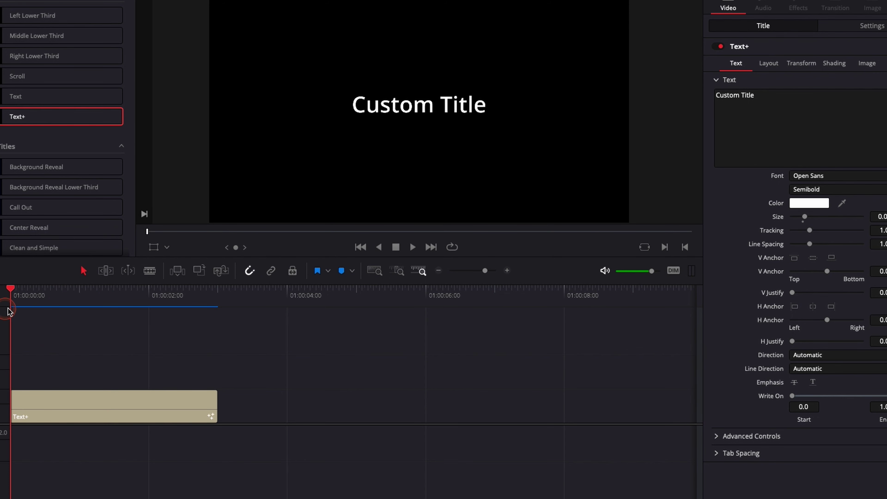
pyautogui.moveTo(9, 311); pyautogui.dragTo(79, 311)
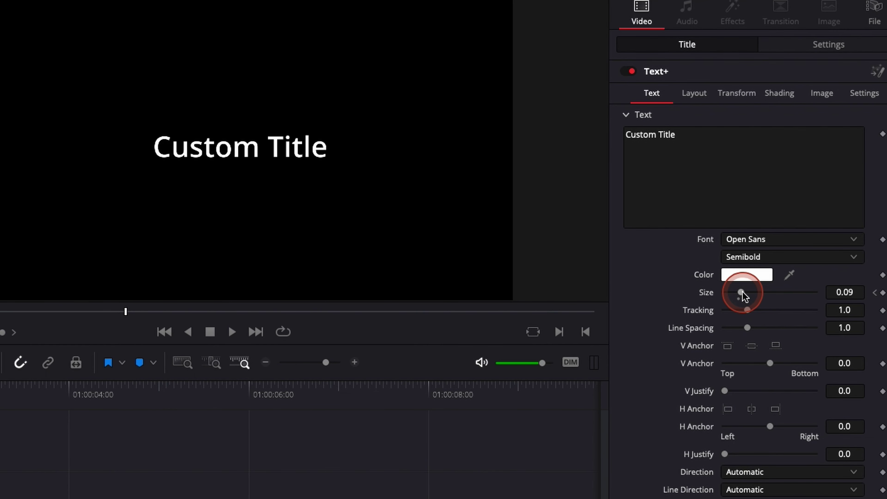
# Raise the title Size to 0.189 there and scrub back to preview the growth
pyautogui.moveTo(742, 292); pyautogui.dragTo(759, 294)
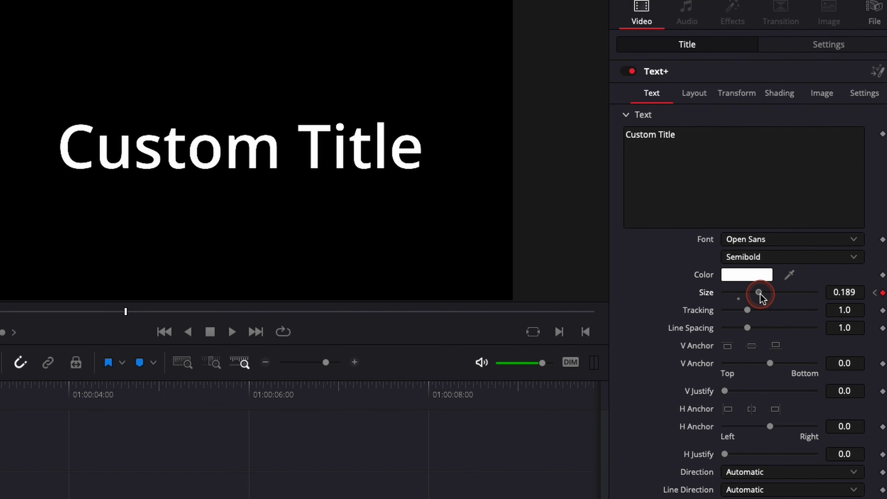
pyautogui.click(882, 293)
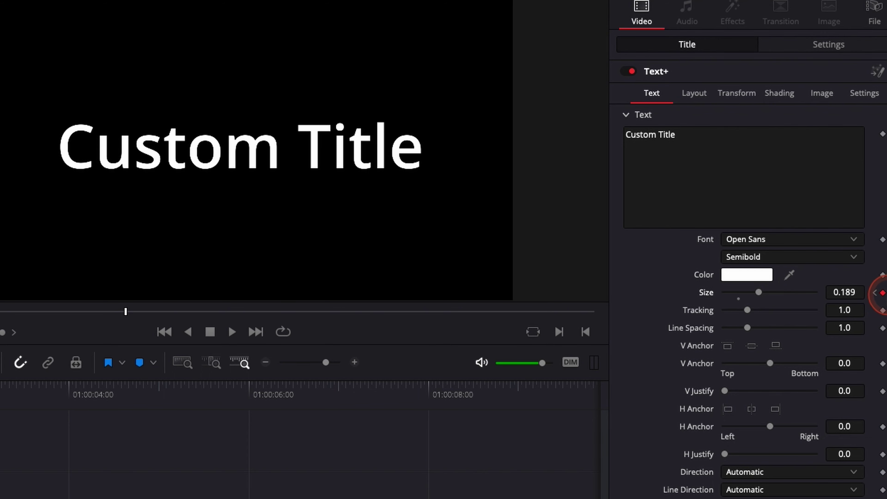
pyautogui.click(117, 285)
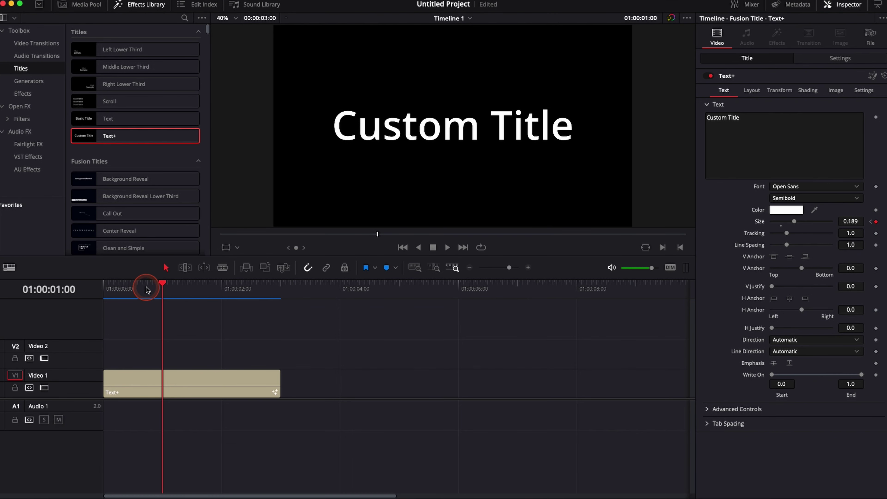
pyautogui.moveTo(147, 289)
pyautogui.mouseDown()
pyautogui.moveTo(126, 286)
pyautogui.moveTo(138, 286)
pyautogui.mouseUp()
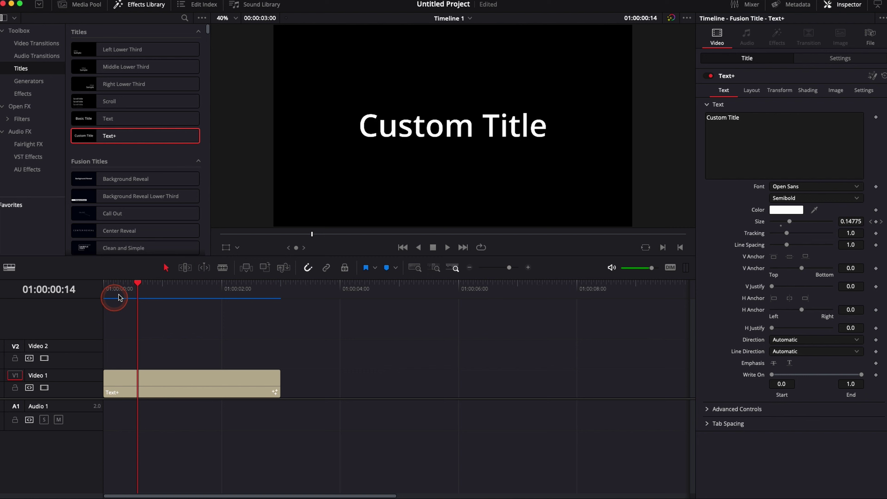
# Play and scrub the Text+ clip from its start to review Size growing to 0.189
pyautogui.click(104, 290)
pyautogui.click(880, 270)
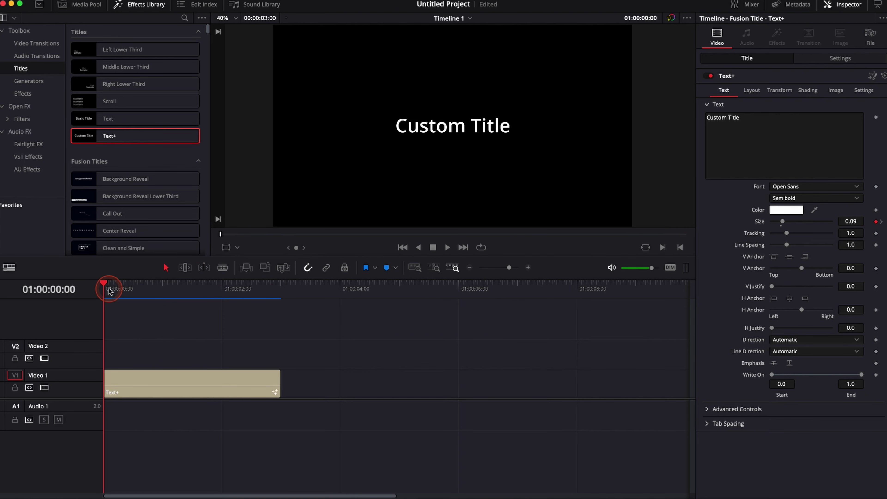
pyautogui.moveTo(109, 289)
pyautogui.mouseDown()
pyautogui.moveTo(119, 367)
pyautogui.moveTo(387, 357)
pyautogui.mouseUp()
pyautogui.press('space')
pyautogui.click(127, 299)
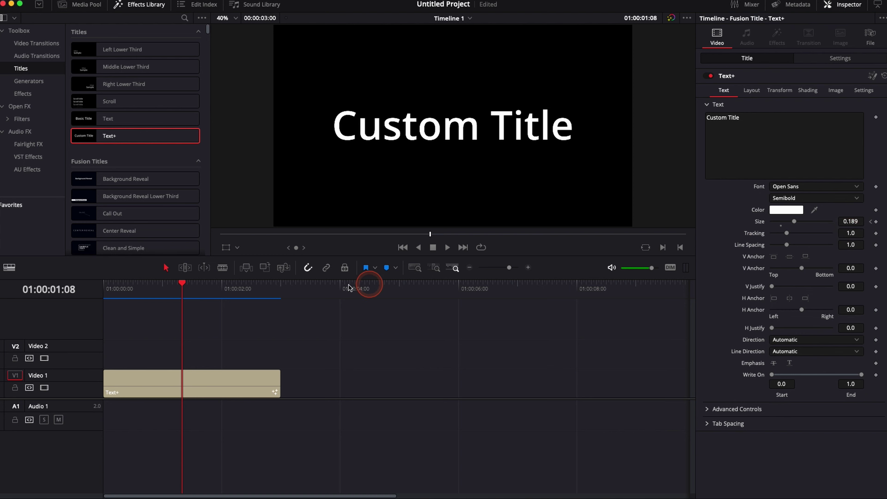
pyautogui.moveTo(116, 289); pyautogui.dragTo(109, 290)
pyautogui.press('space')
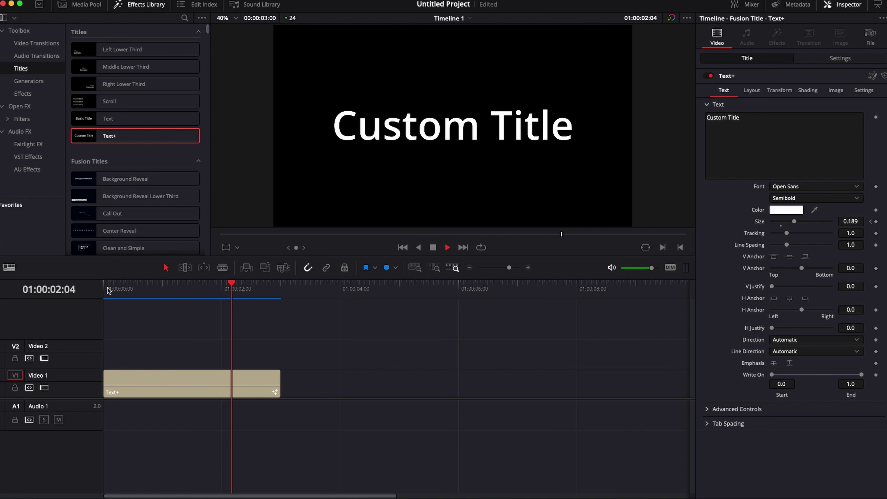
pyautogui.press('space')
pyautogui.moveTo(178, 286)
pyautogui.mouseDown()
pyautogui.moveTo(170, 287)
pyautogui.moveTo(193, 295)
pyautogui.mouseUp()
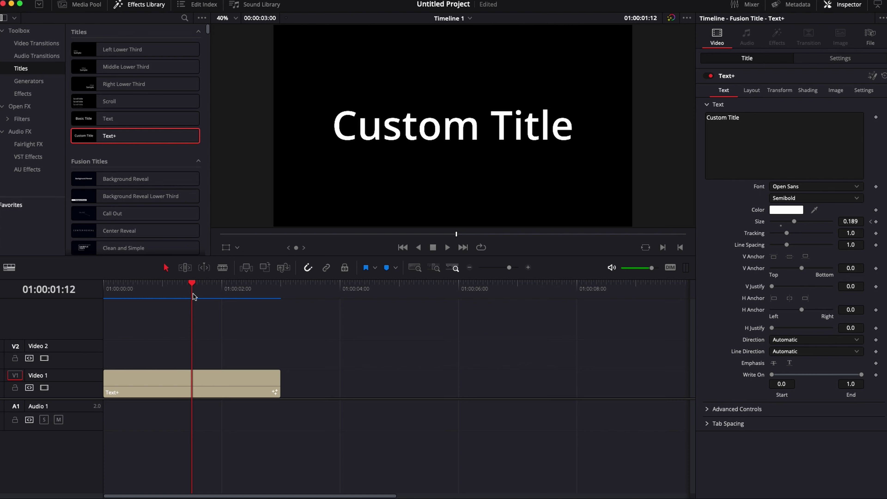
pyautogui.moveTo(150, 290); pyautogui.dragTo(201, 300)
# At 01:00:01:16 lower the title Size to 0.1142, creating a keyframe
pyautogui.click(393, 339)
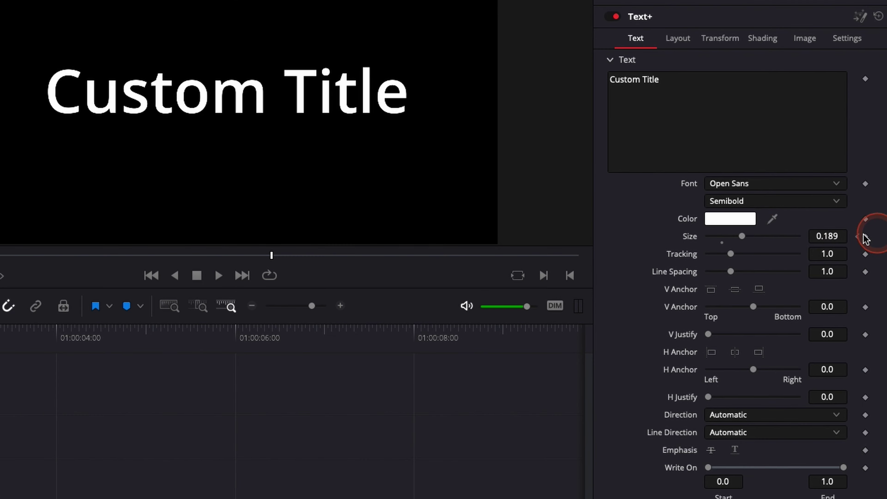
pyautogui.click(794, 222)
pyautogui.moveTo(743, 240); pyautogui.dragTo(731, 240)
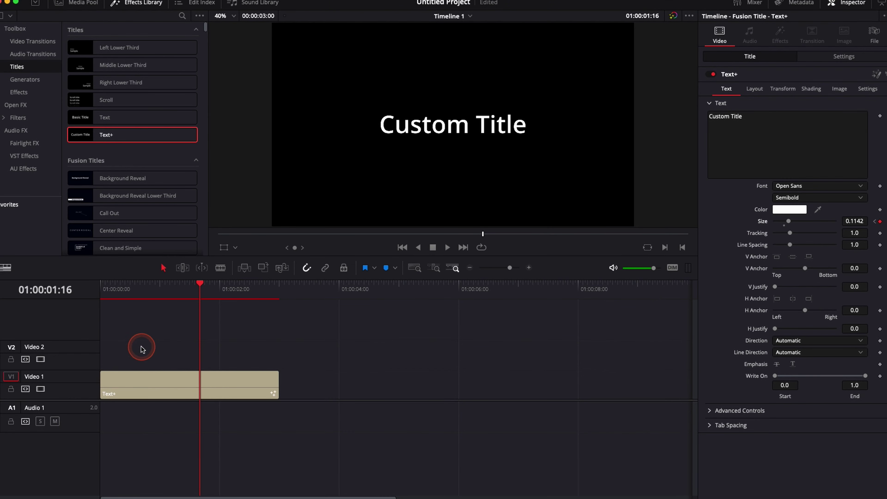
# Rewind to the timeline start and play back the title animation
pyautogui.moveTo(117, 294); pyautogui.dragTo(91, 294)
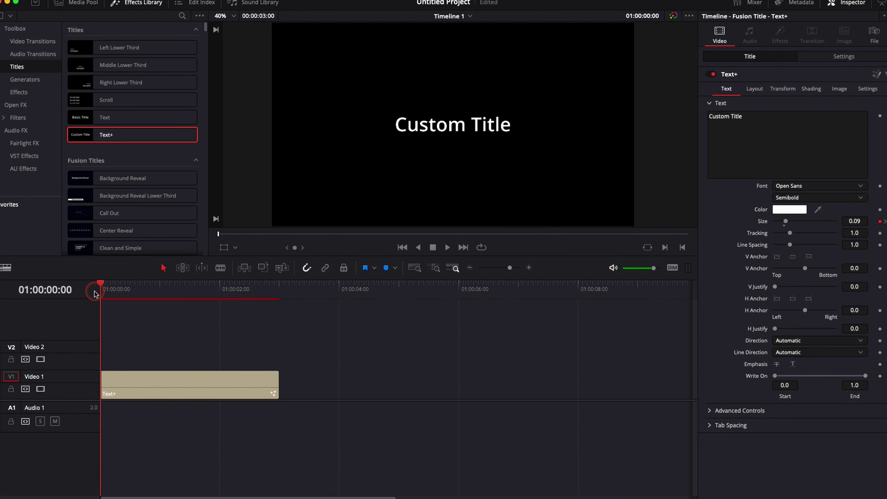
pyautogui.press('space')
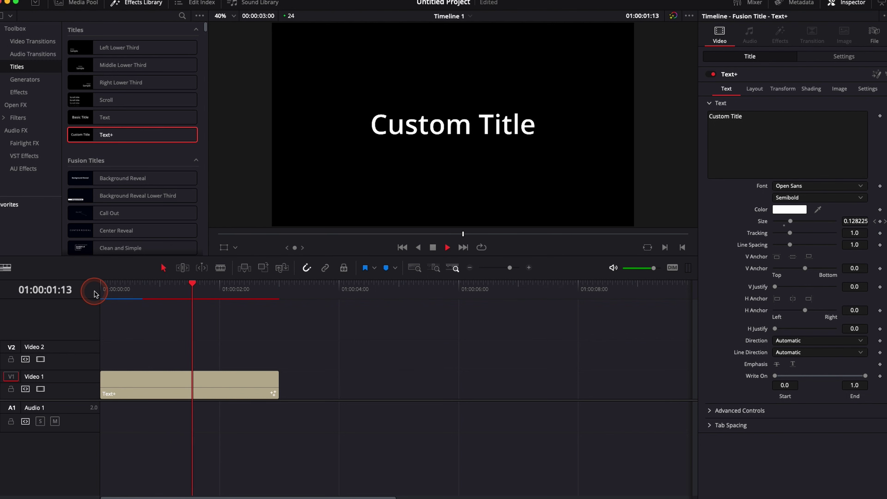
pyautogui.press('space')
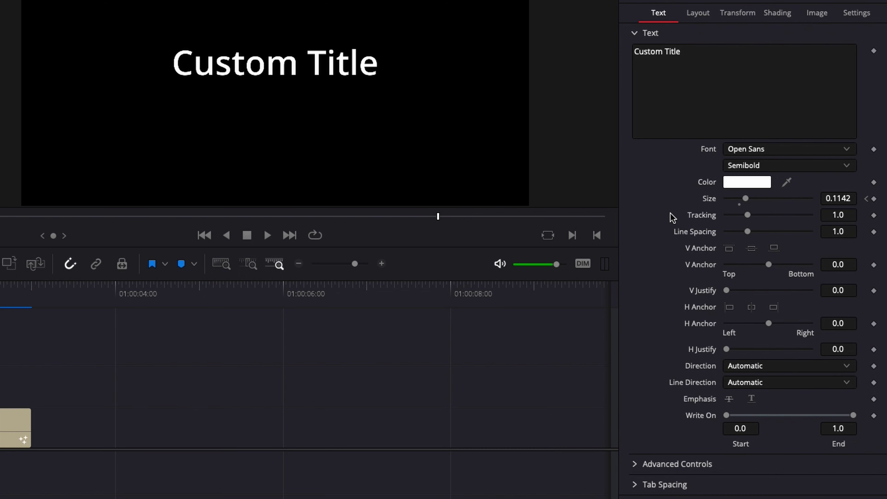
pyautogui.moveTo(672, 217)
pyautogui.mouseDown()
pyautogui.moveTo(710, 201)
pyautogui.moveTo(711, 217)
pyautogui.moveTo(698, 185)
pyautogui.moveTo(709, 223)
pyautogui.mouseUp()
# Bring the title into Fusion and go to frame 0
pyautogui.moveTo(709, 223)
pyautogui.mouseDown()
pyautogui.moveTo(688, 230)
pyautogui.moveTo(505, 459)
pyautogui.moveTo(510, 486)
pyautogui.moveTo(524, 428)
pyautogui.mouseUp()
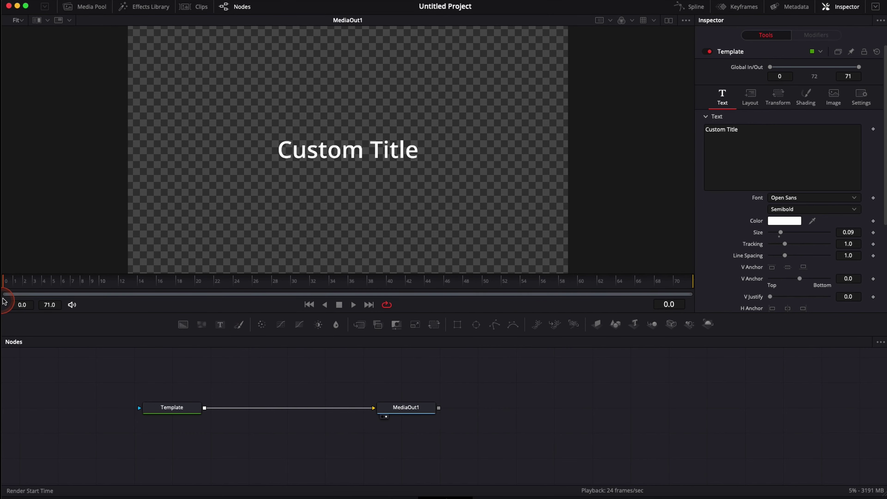
pyautogui.click(7, 289)
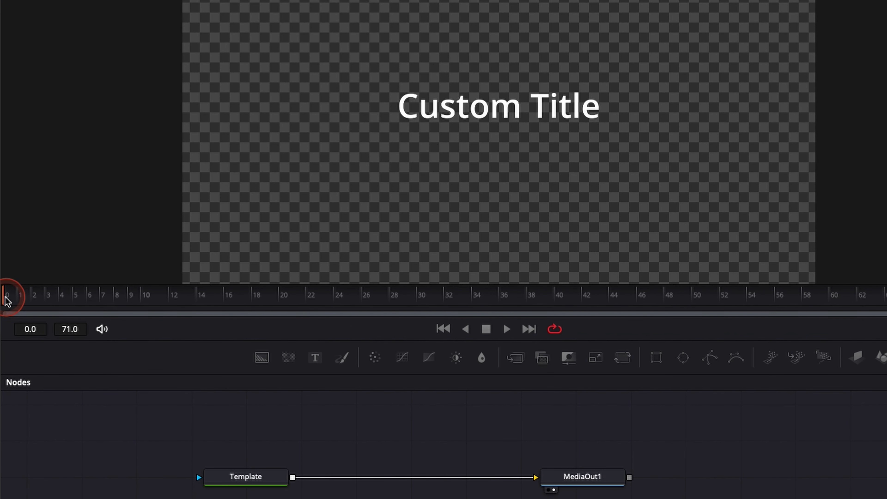
pyautogui.click(491, 382)
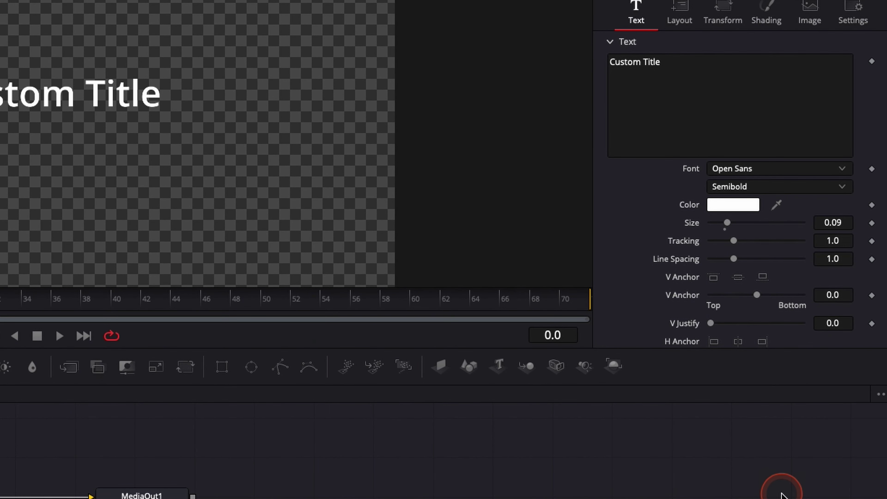
# Keyframe Size 0.5 and Tracking 2.142 on the title at frame 0
pyautogui.moveTo(733, 224); pyautogui.dragTo(860, 241)
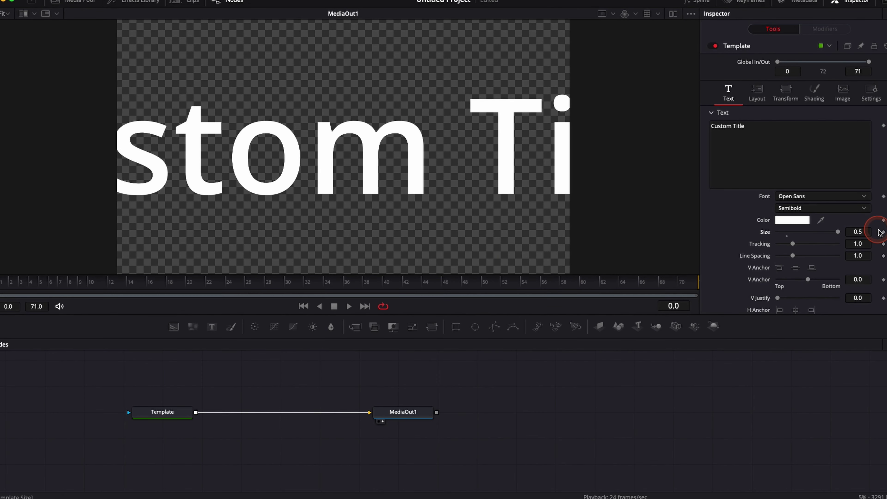
pyautogui.click(882, 232)
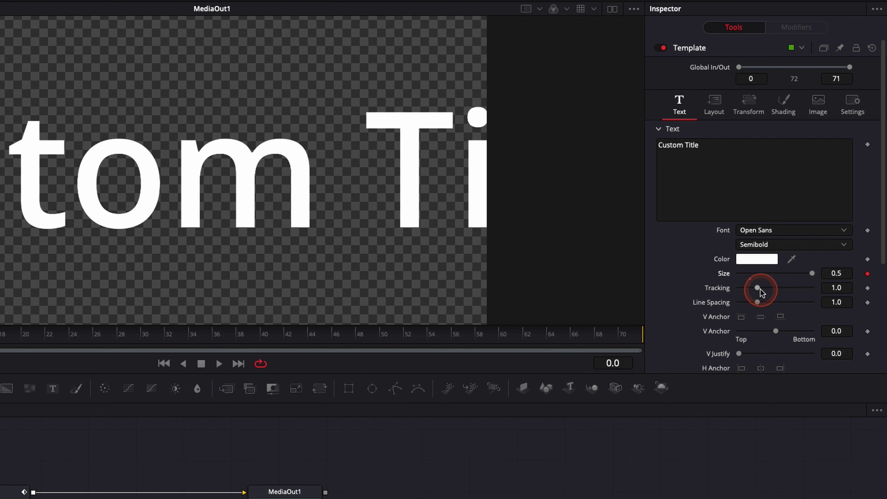
pyautogui.moveTo(761, 292); pyautogui.dragTo(781, 292)
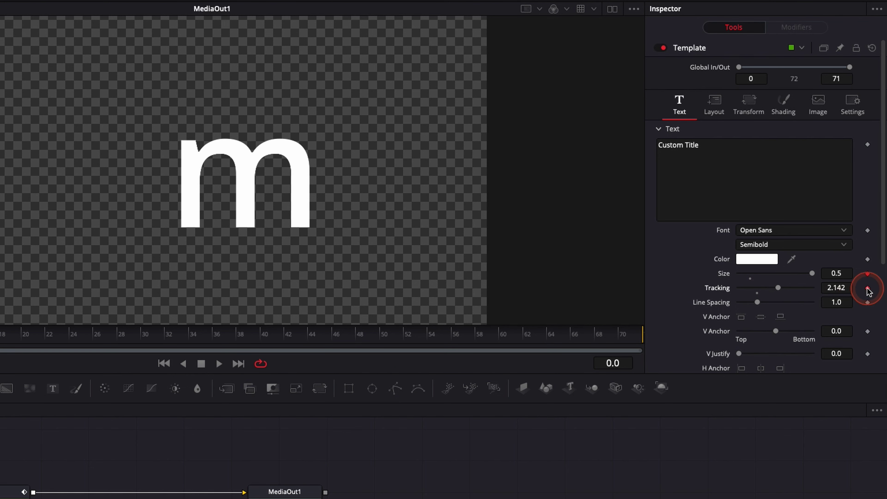
pyautogui.click(752, 104)
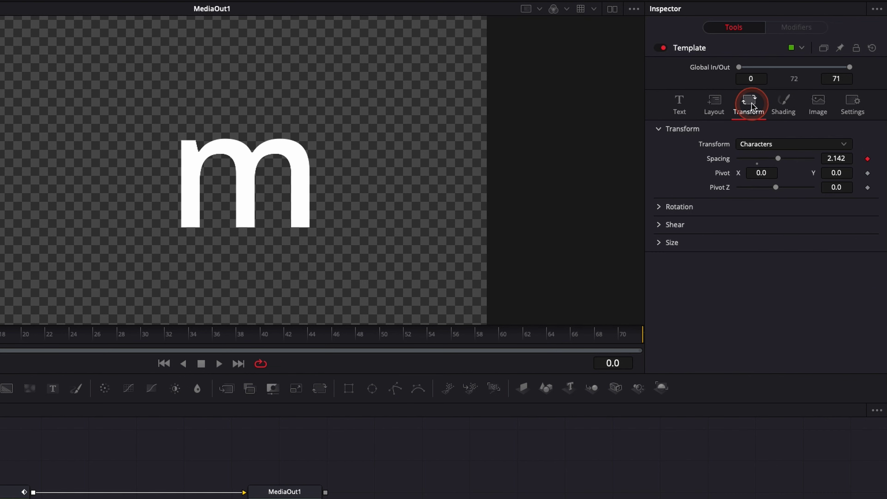
# In Shading, keyframe Opacity 0 at frame 0 and 1.0 at frame 24, then return to frame 0
pyautogui.click(787, 105)
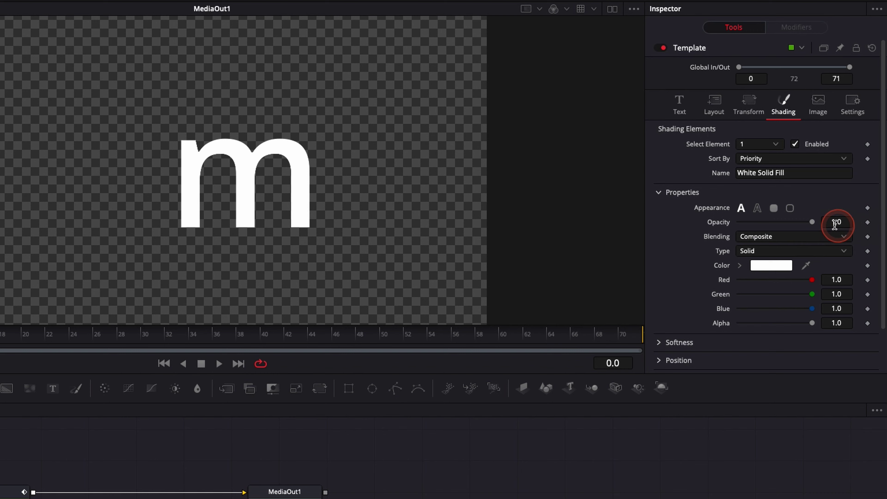
pyautogui.moveTo(814, 224); pyautogui.dragTo(722, 220)
pyautogui.click(867, 223)
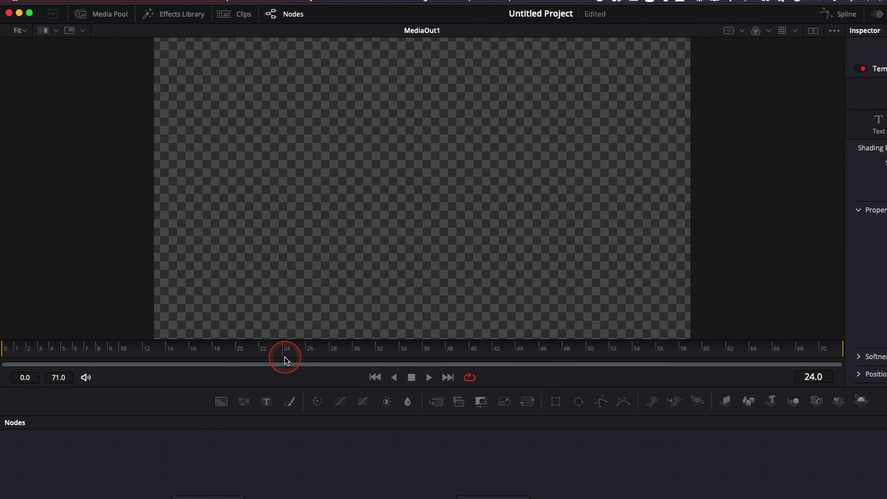
pyautogui.click(8, 359)
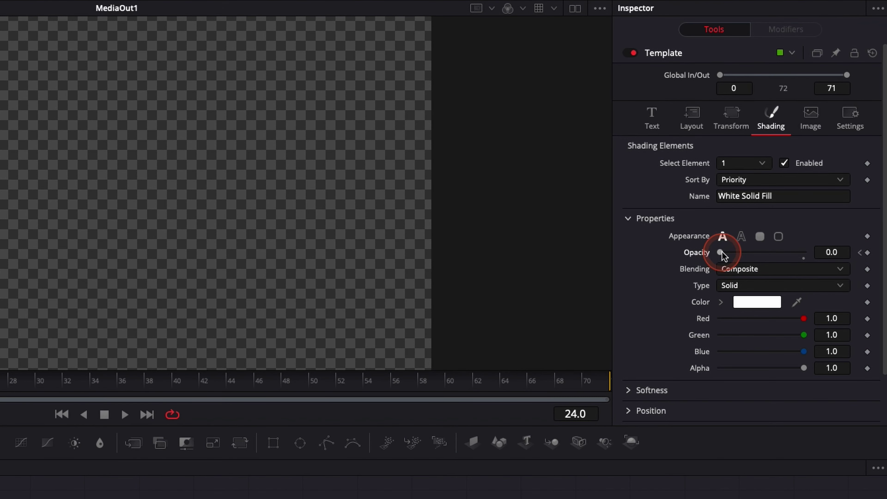
pyautogui.moveTo(720, 253); pyautogui.dragTo(831, 253)
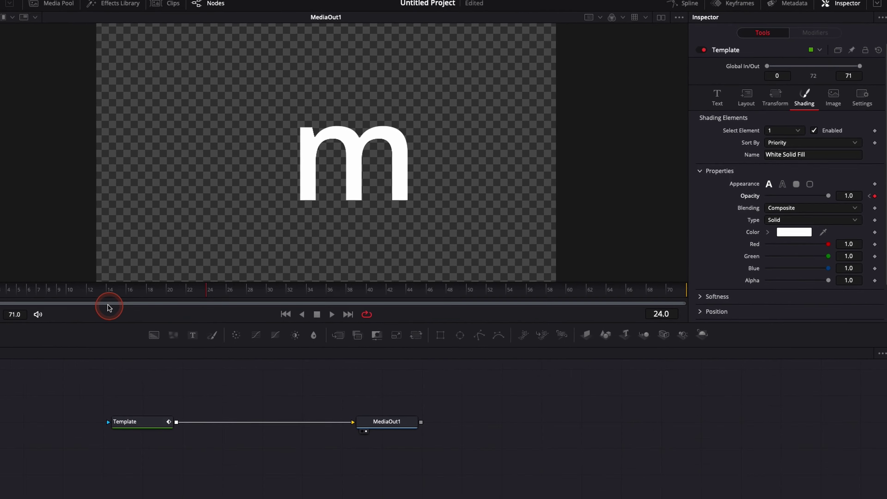
pyautogui.moveTo(109, 307); pyautogui.dragTo(234, 279)
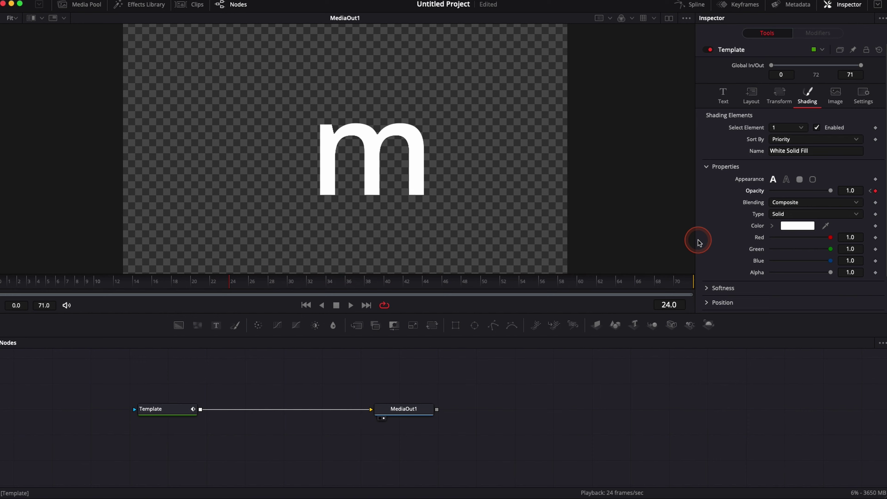
# At frame 24 lower Size to 0.0827 and Tracking to 1.134, then rewind and play
pyautogui.click(725, 102)
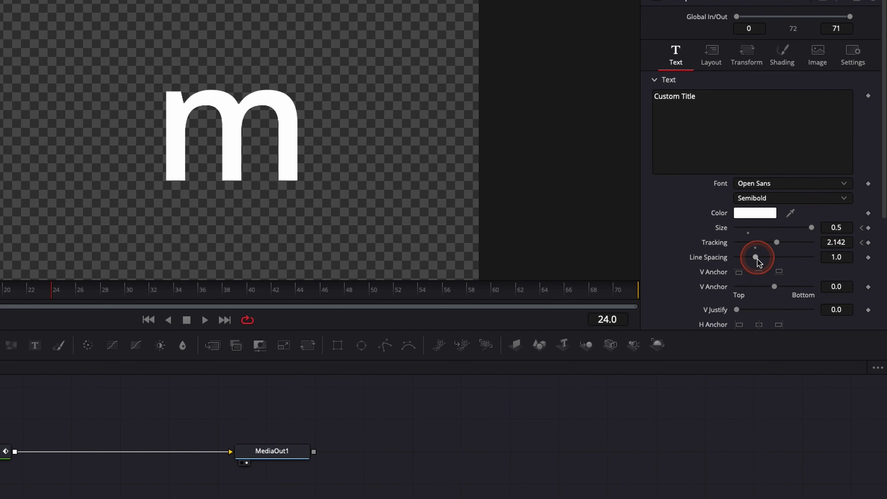
pyautogui.moveTo(811, 228); pyautogui.dragTo(749, 230)
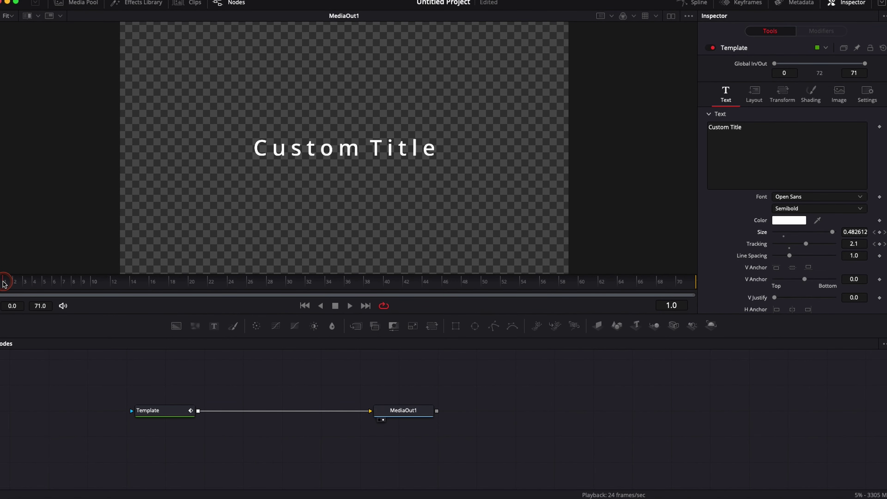
pyautogui.moveTo(3, 283); pyautogui.dragTo(214, 290)
pyautogui.moveTo(12, 284); pyautogui.dragTo(1, 285)
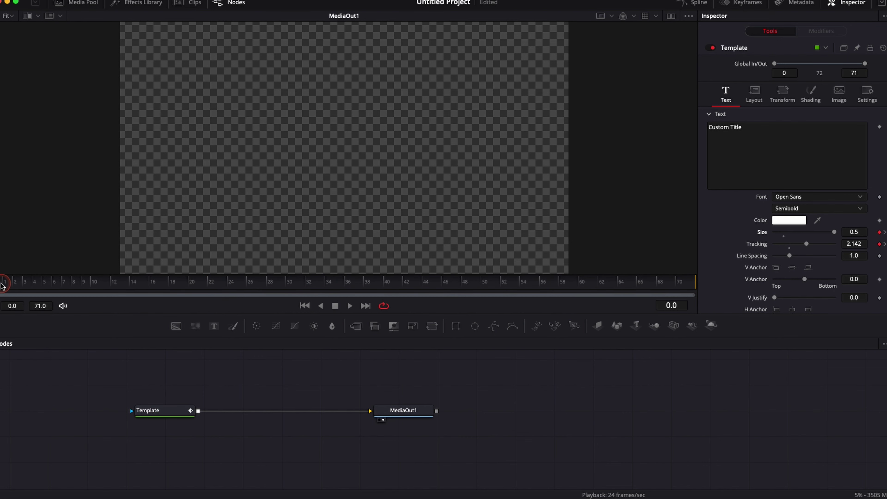
pyautogui.press('space')
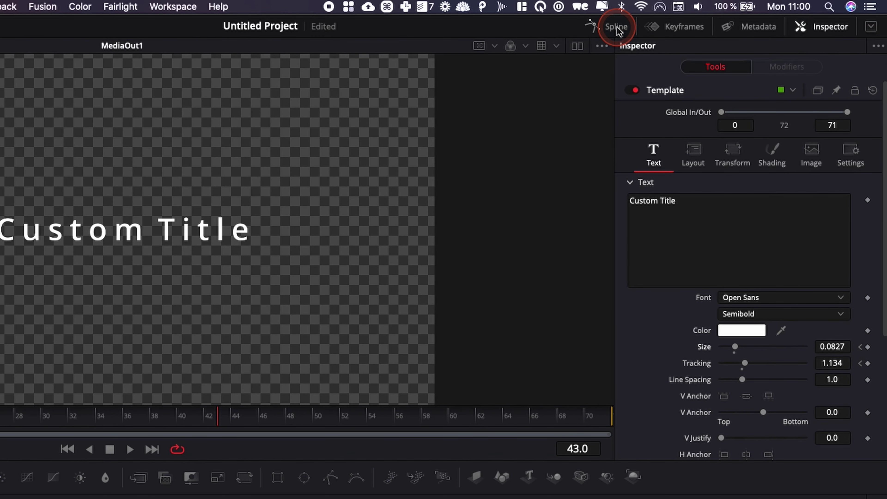
# Show all of the title's animation curves in the Spline editor and fit them to view
pyautogui.click(616, 28)
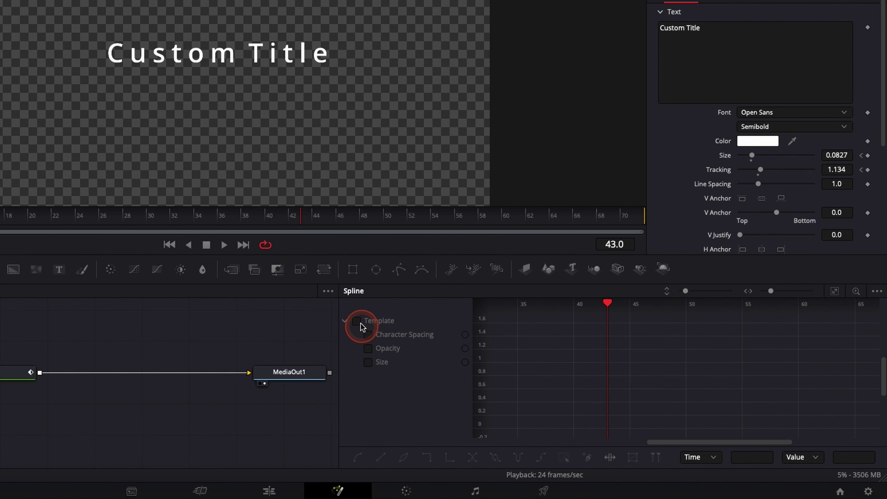
pyautogui.click(357, 321)
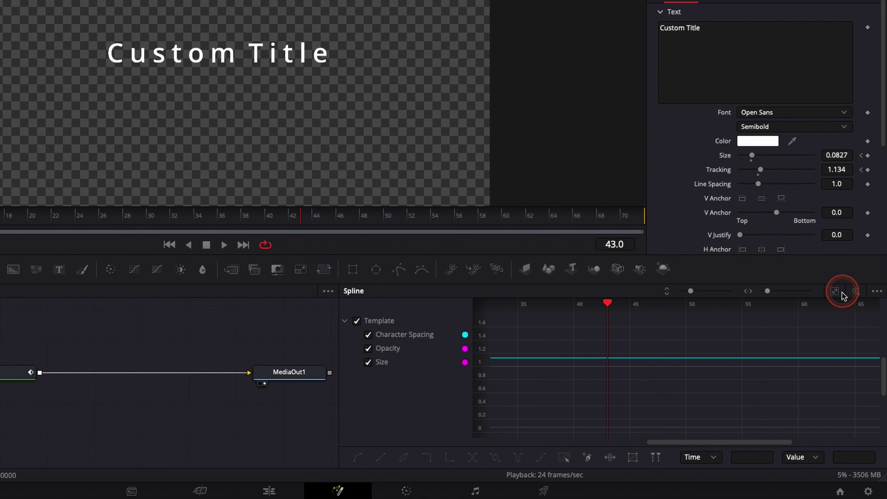
pyautogui.click(835, 292)
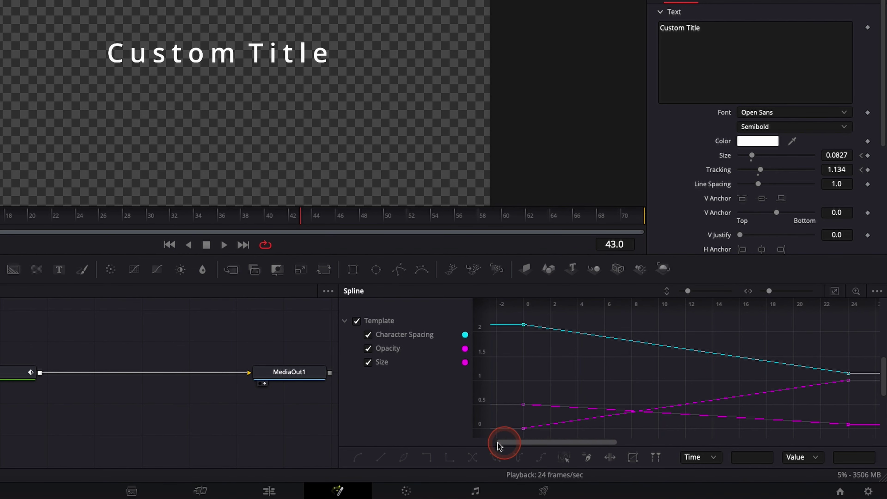
# Select every keyframe, smooth them with S, and play the eased animation from frame 0
pyautogui.moveTo(509, 434); pyautogui.dragTo(869, 322)
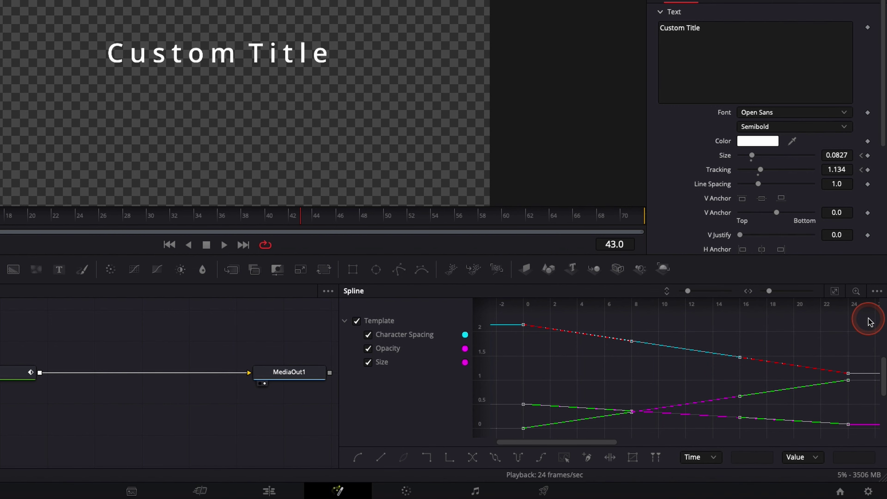
pyautogui.press('s')
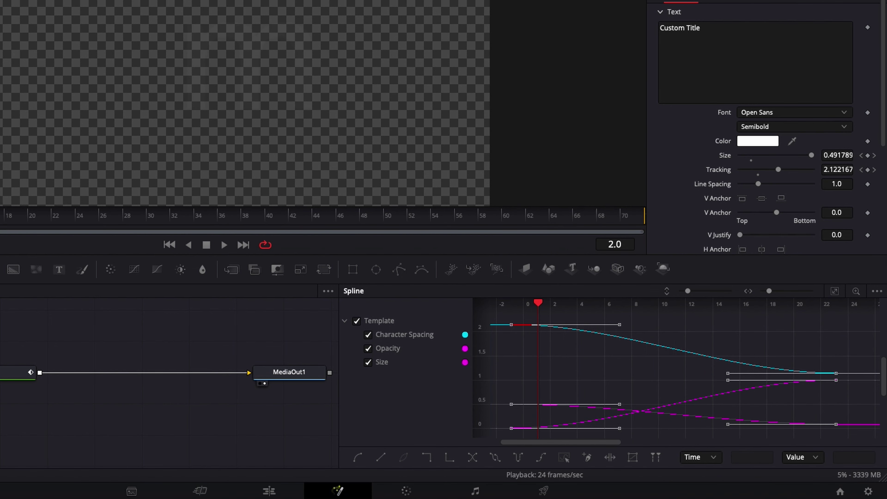
pyautogui.press('Home')
pyautogui.press('space')
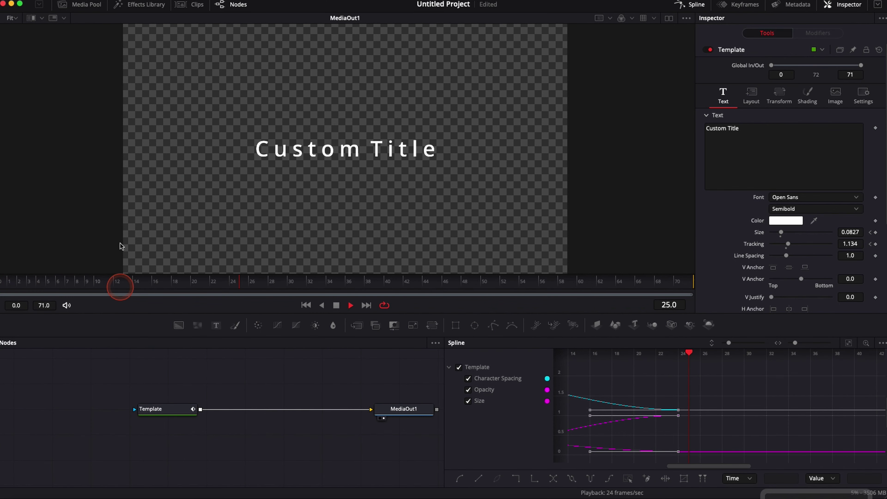
pyautogui.press('space')
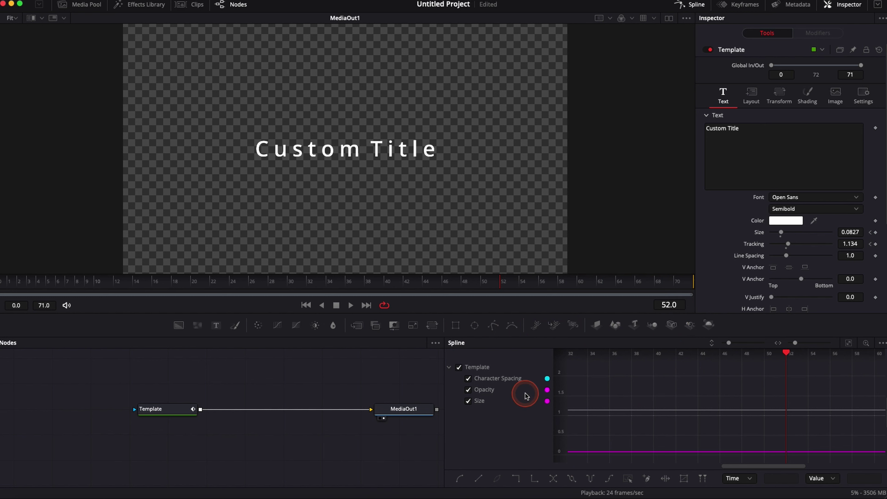
pyautogui.click(573, 410)
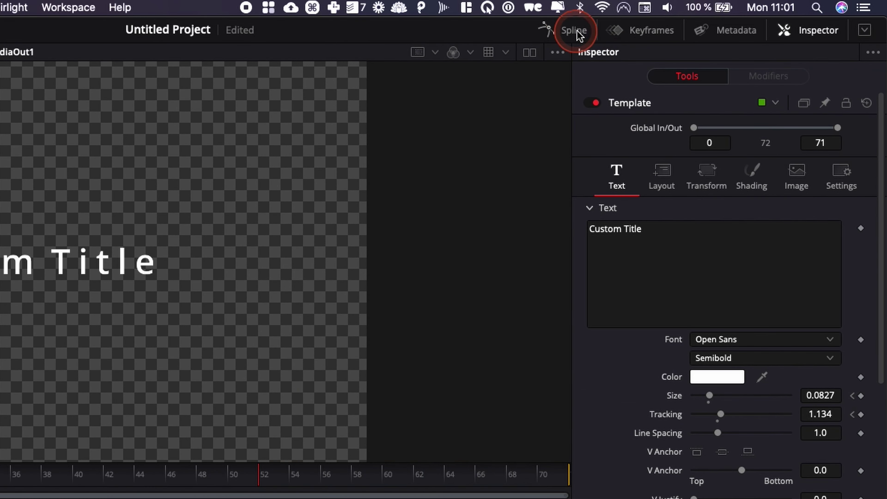
# In the Keyframes editor, expand Template and drag the Opacity and Size end keyframes earlier
pyautogui.click(652, 31)
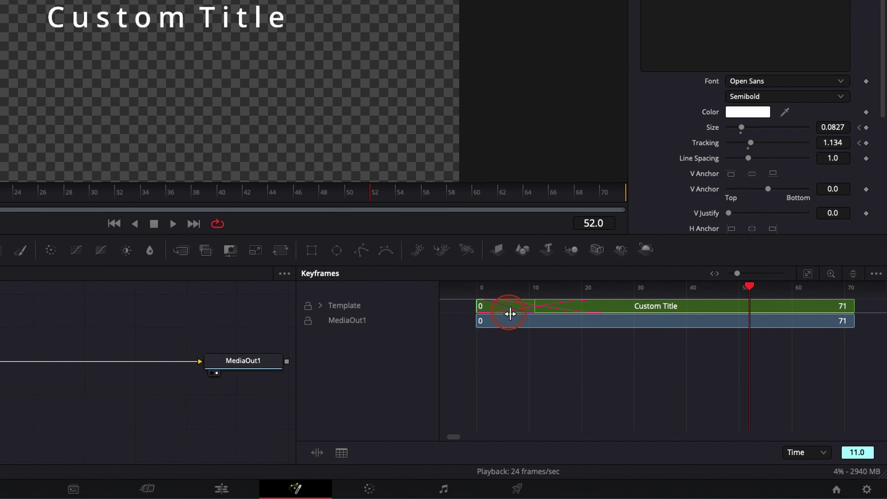
pyautogui.click(320, 306)
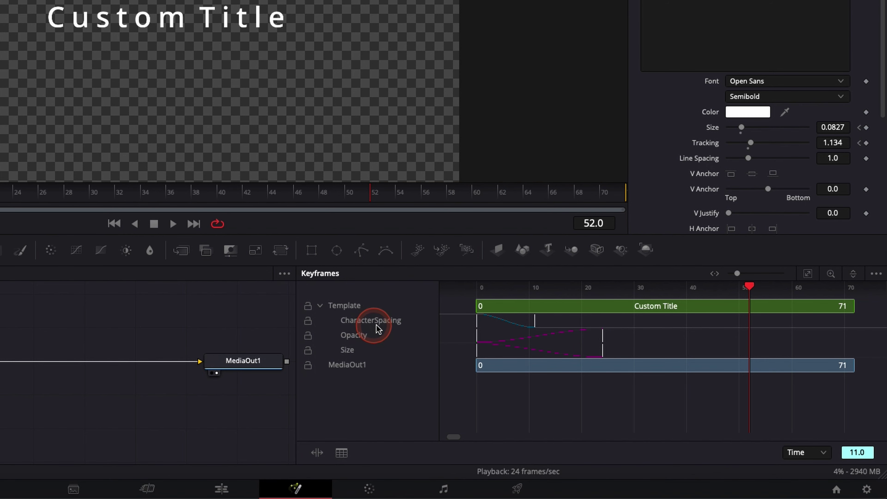
pyautogui.click(601, 335)
pyautogui.moveTo(599, 340); pyautogui.dragTo(542, 355)
pyautogui.click(555, 356)
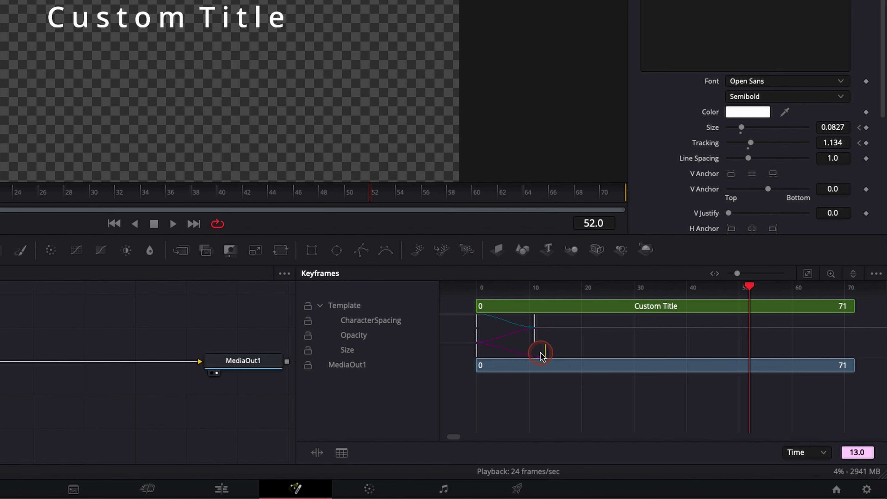
pyautogui.click(506, 292)
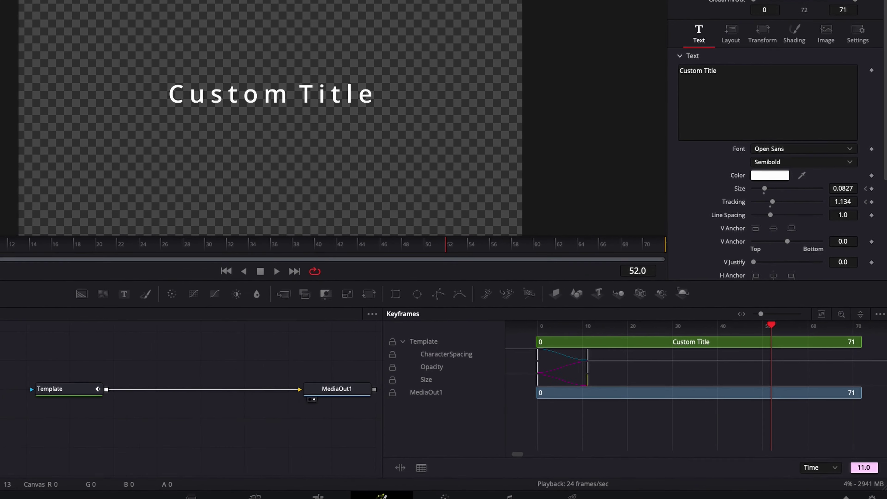
# Play the retimed title animation from frame 0 and step through it from frame 11 to 24
pyautogui.moveTo(0, 195); pyautogui.dragTo(0, 197)
pyautogui.press('space')
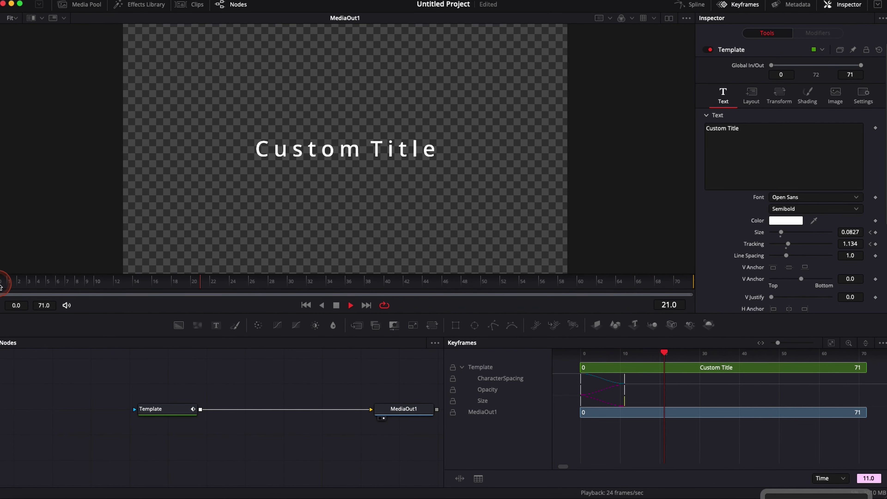
pyautogui.click(113, 287)
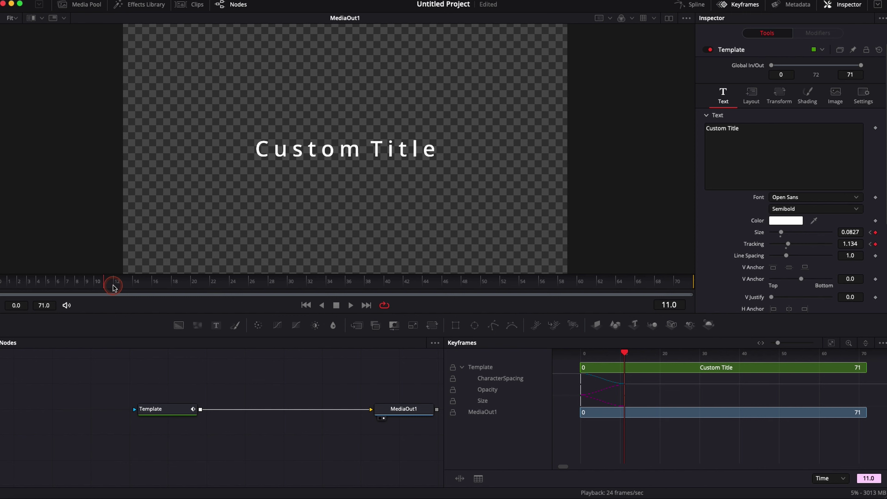
pyautogui.moveTo(113, 287); pyautogui.dragTo(231, 283)
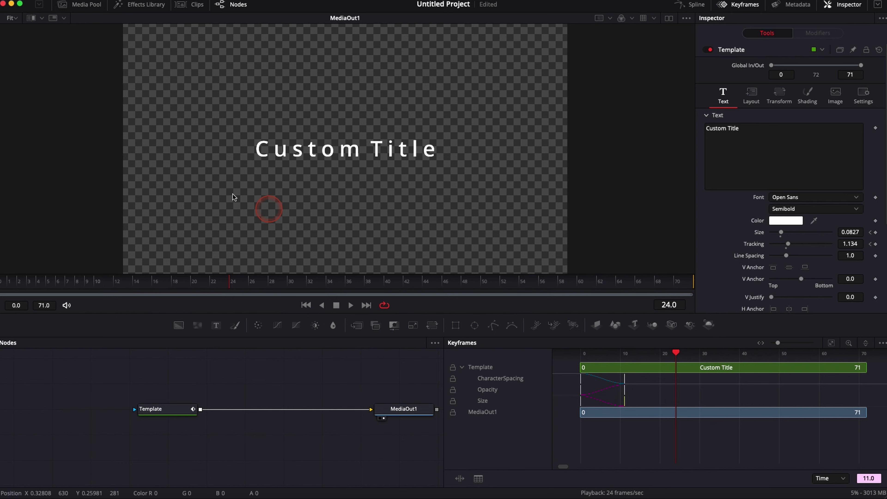
pyautogui.click(213, 390)
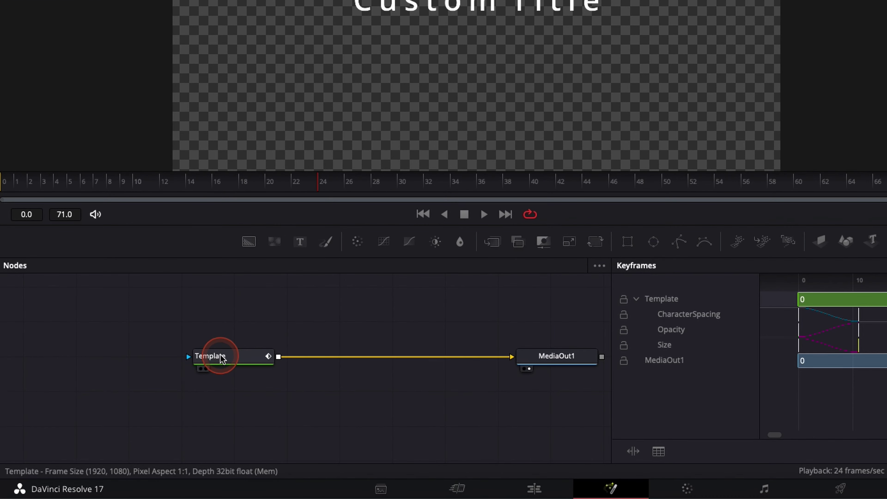
pyautogui.click(158, 410)
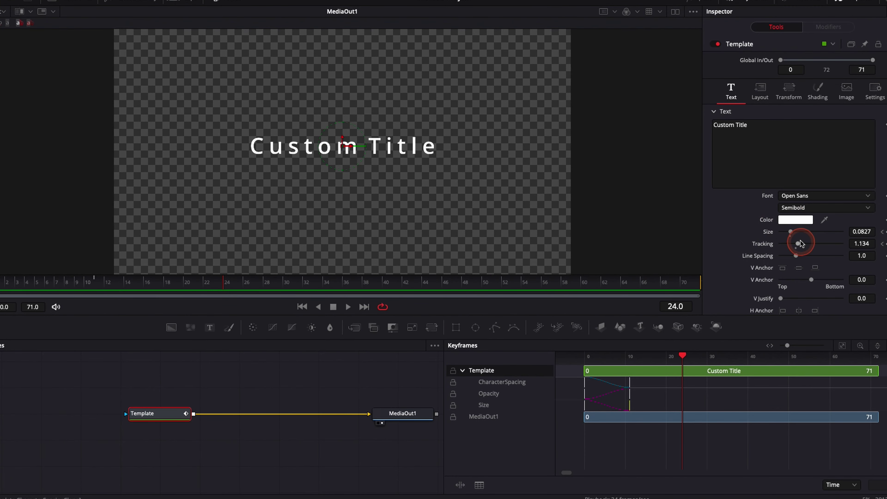
pyautogui.moveTo(792, 232); pyautogui.dragTo(803, 232)
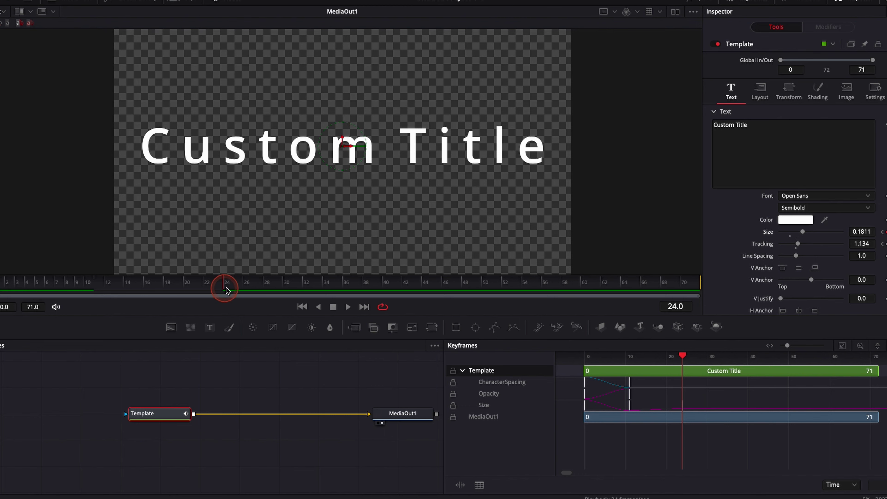
pyautogui.moveTo(231, 288); pyautogui.dragTo(258, 285)
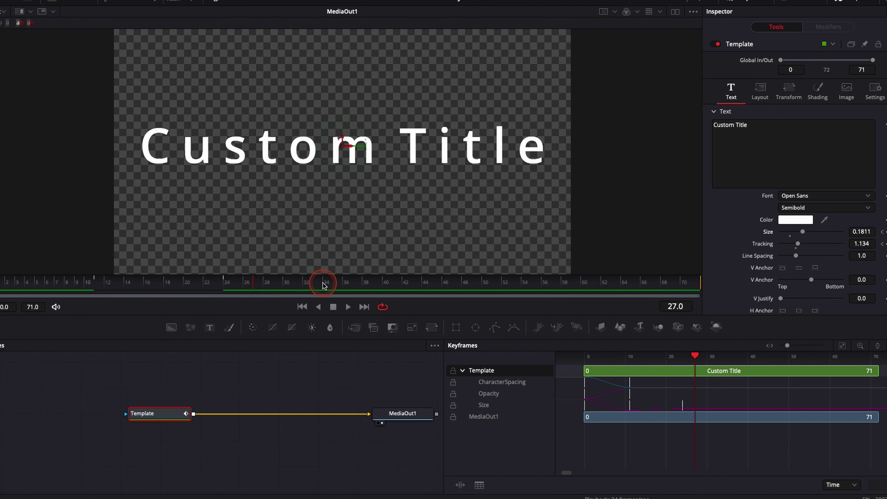
pyautogui.moveTo(324, 285); pyautogui.dragTo(392, 285)
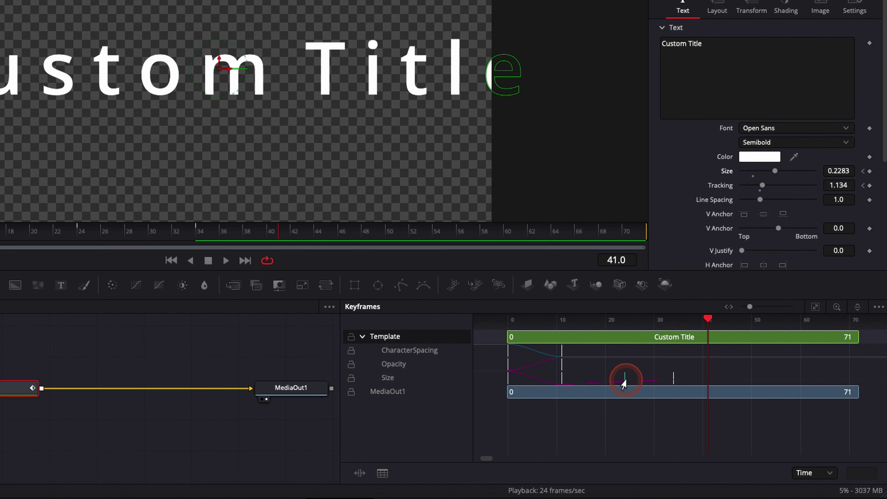
pyautogui.moveTo(683, 404)
pyautogui.mouseDown()
pyautogui.moveTo(673, 404)
pyautogui.moveTo(689, 406)
pyautogui.mouseUp()
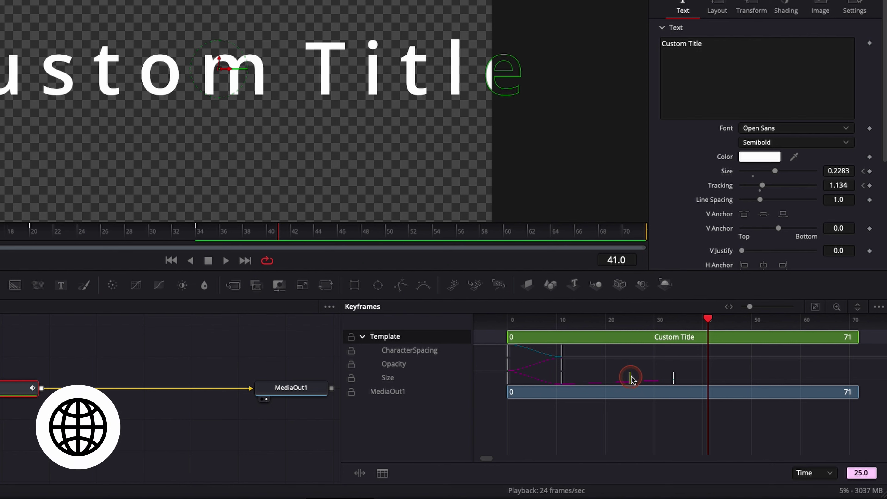
pyautogui.moveTo(632, 377); pyautogui.dragTo(609, 382)
pyautogui.click(609, 385)
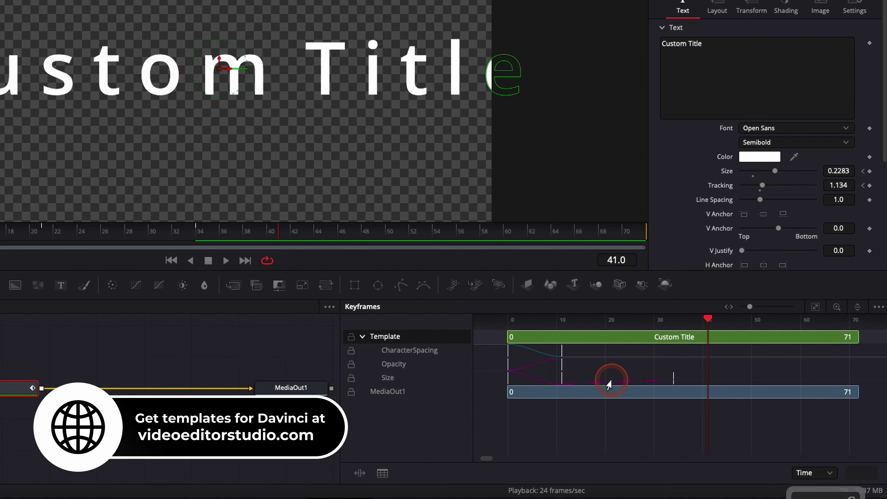
pyautogui.click(672, 381)
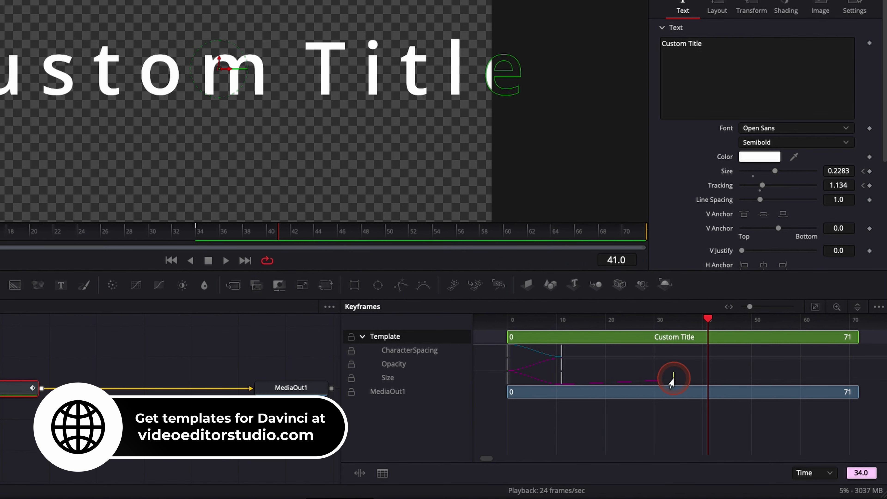
pyautogui.moveTo(671, 382); pyautogui.dragTo(669, 372)
pyautogui.click(716, 390)
pyautogui.click(653, 366)
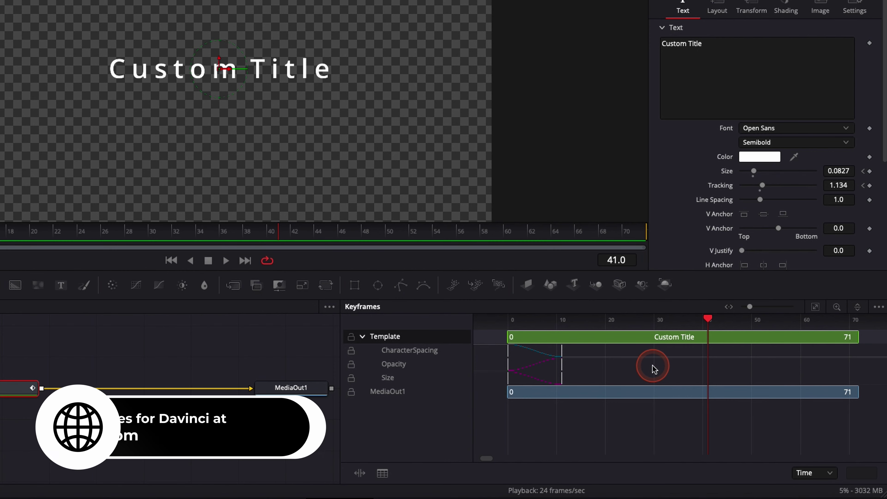
pyautogui.press('space')
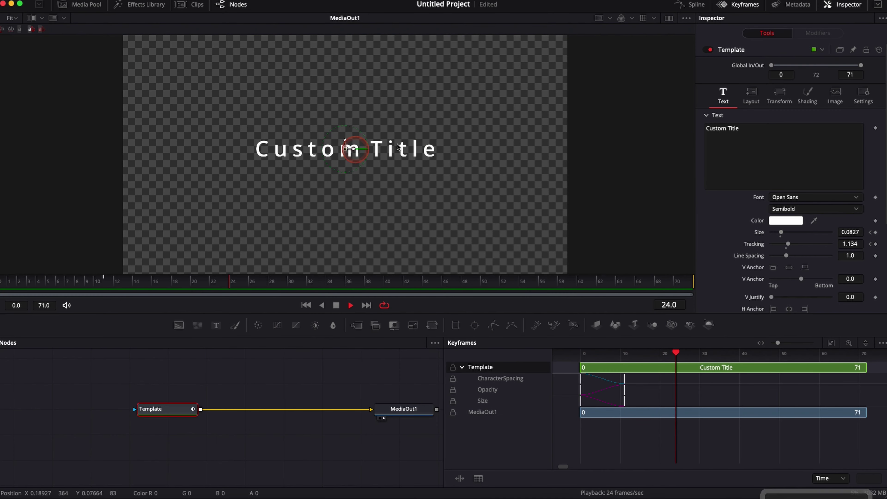
pyautogui.press('space')
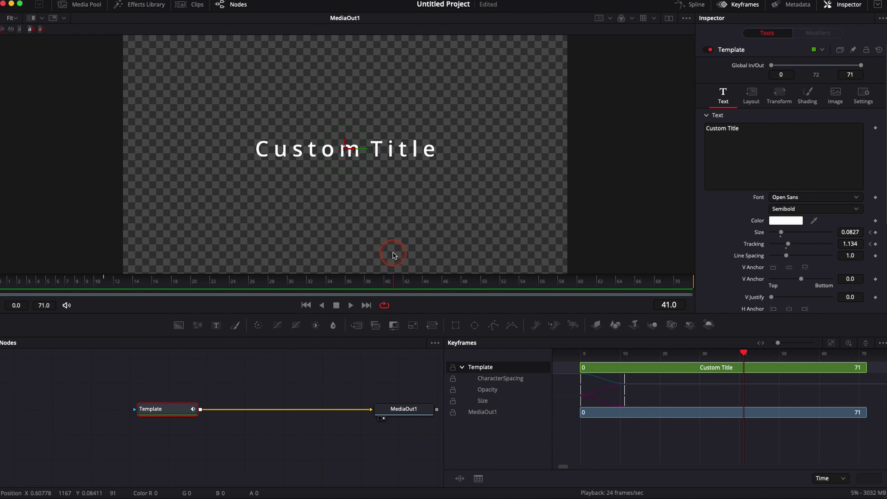